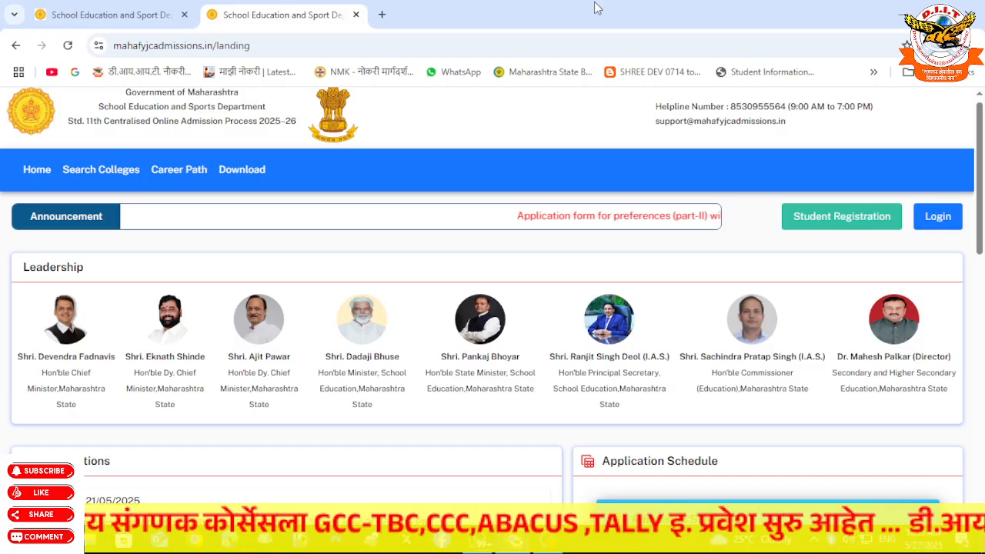
# - Open the new student registration form from the portal home page
pyautogui.scroll(-1, 978, 202)
pyautogui.scroll(-5, 952, 307)
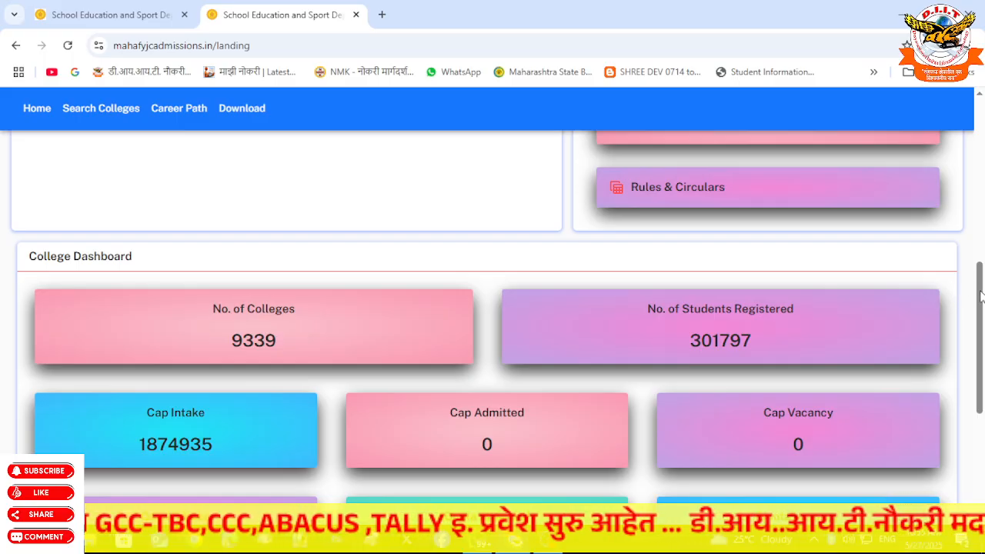
pyautogui.scroll(8, 979, 296)
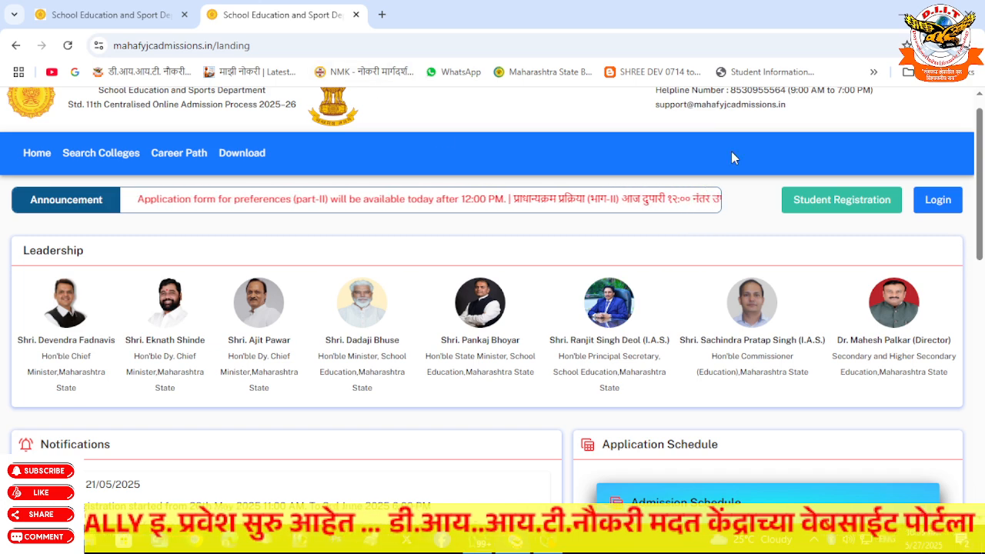
pyautogui.click(817, 206)
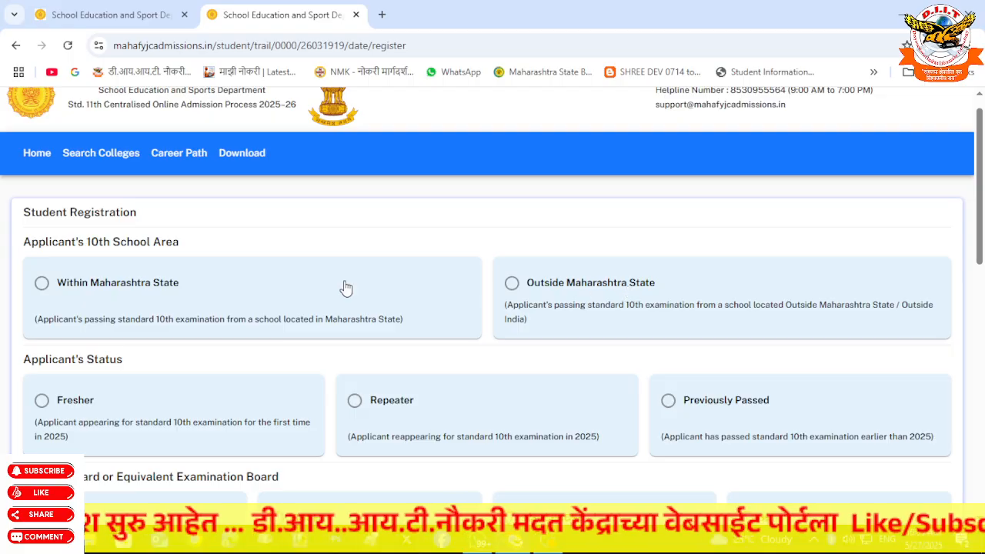
# - Choose Within Maharashtra State, Fresher and SSC board as the applicant's registration options
pyautogui.click(231, 275)
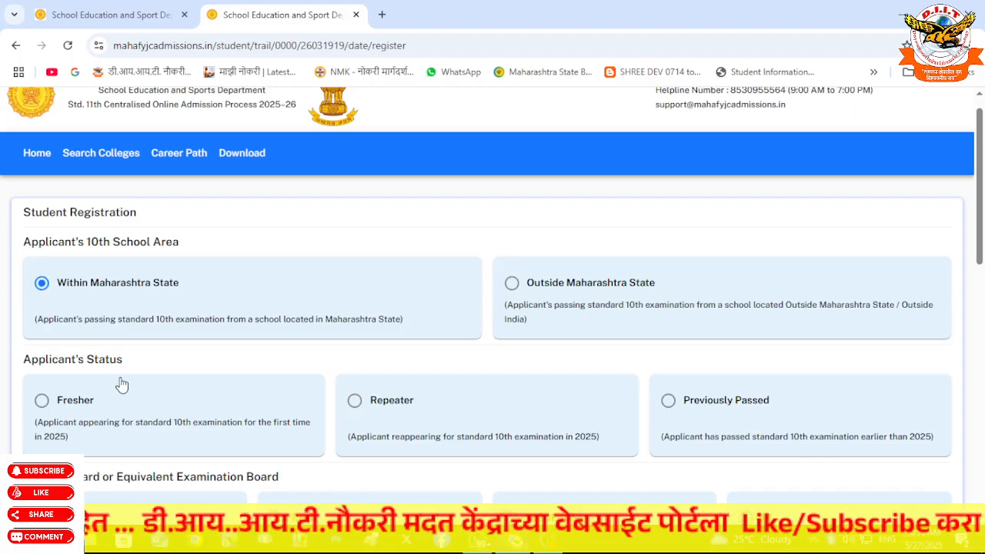
pyautogui.click(86, 403)
pyautogui.moveTo(979, 256); pyautogui.dragTo(980, 319)
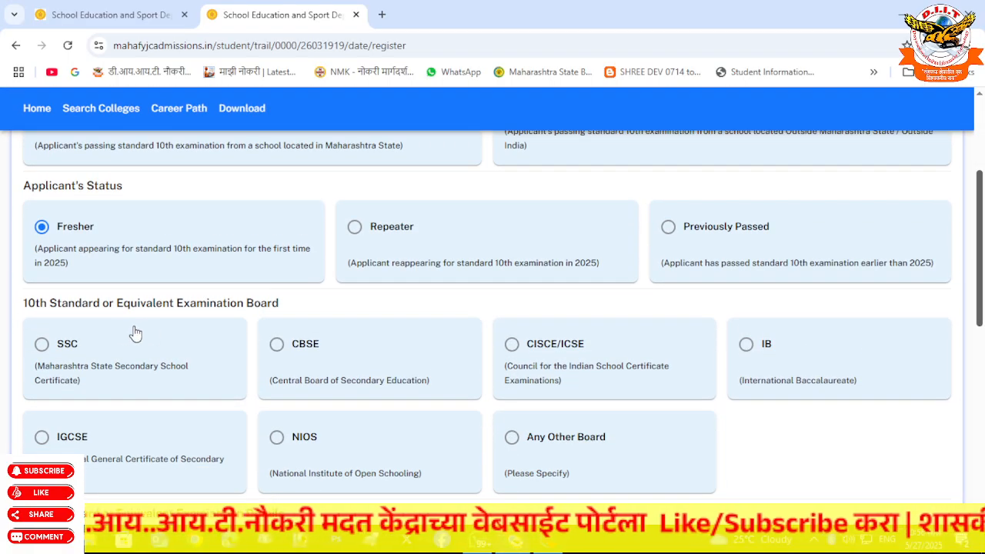
pyautogui.click(97, 345)
pyautogui.moveTo(978, 308); pyautogui.dragTo(971, 207)
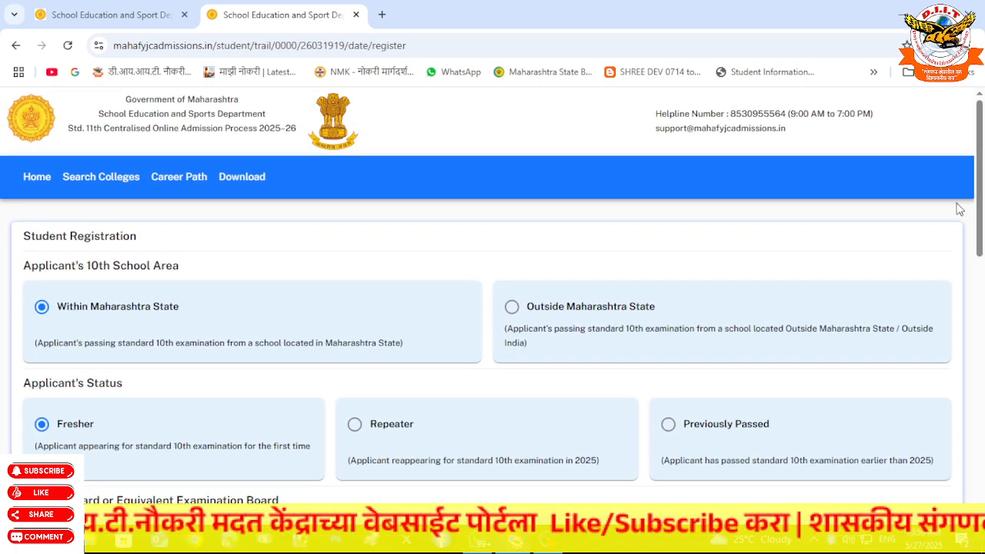
# - Go from the home page to the student login page and enter the login ID
pyautogui.click(36, 179)
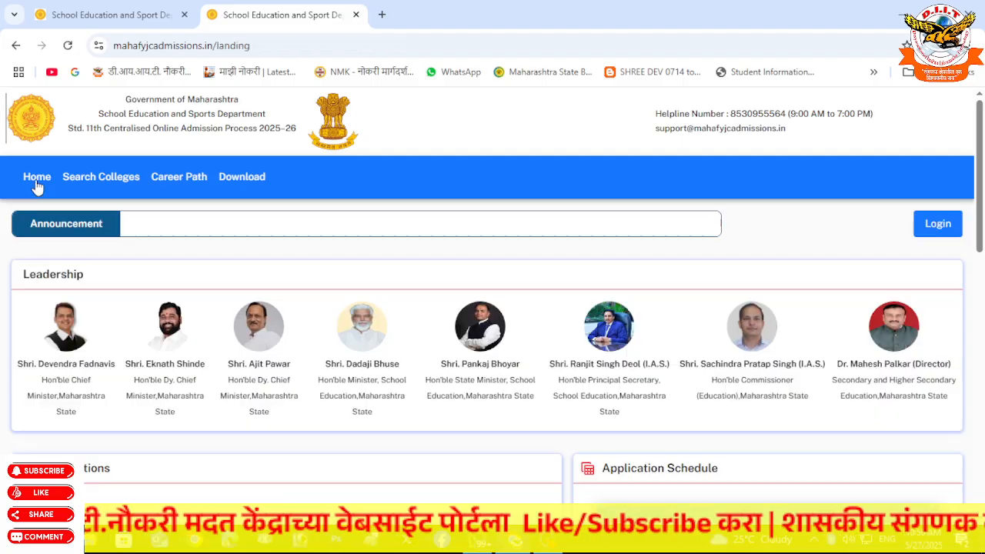
pyautogui.click(936, 225)
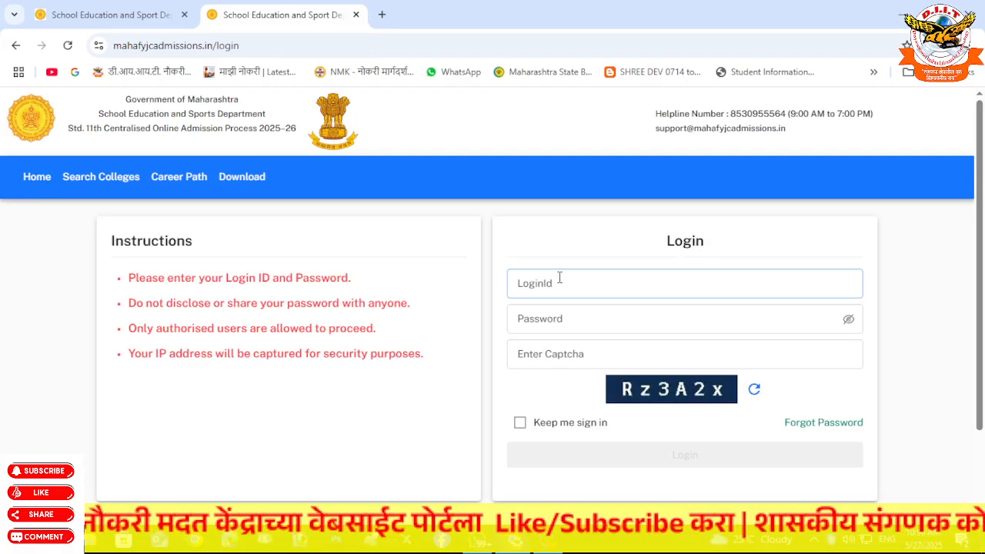
pyautogui.click(541, 290)
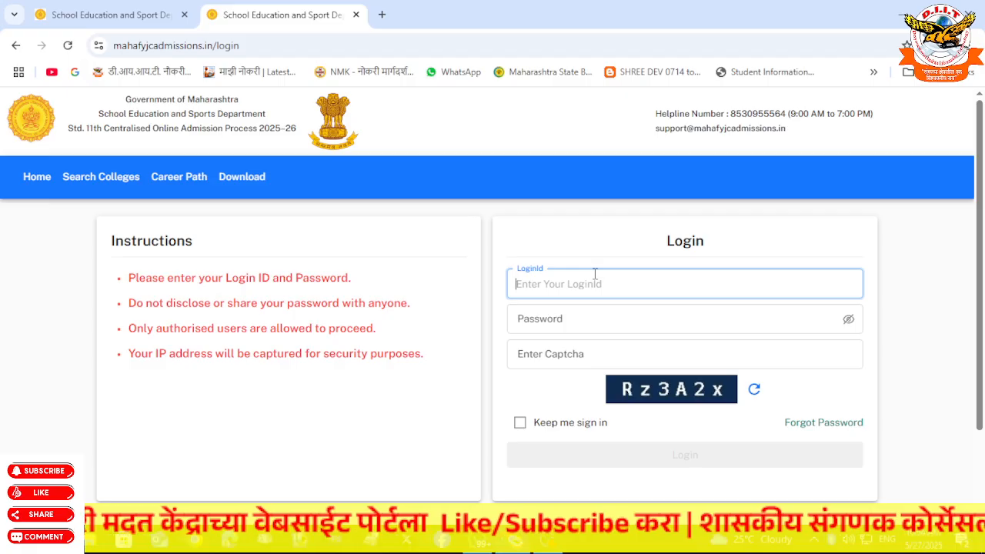
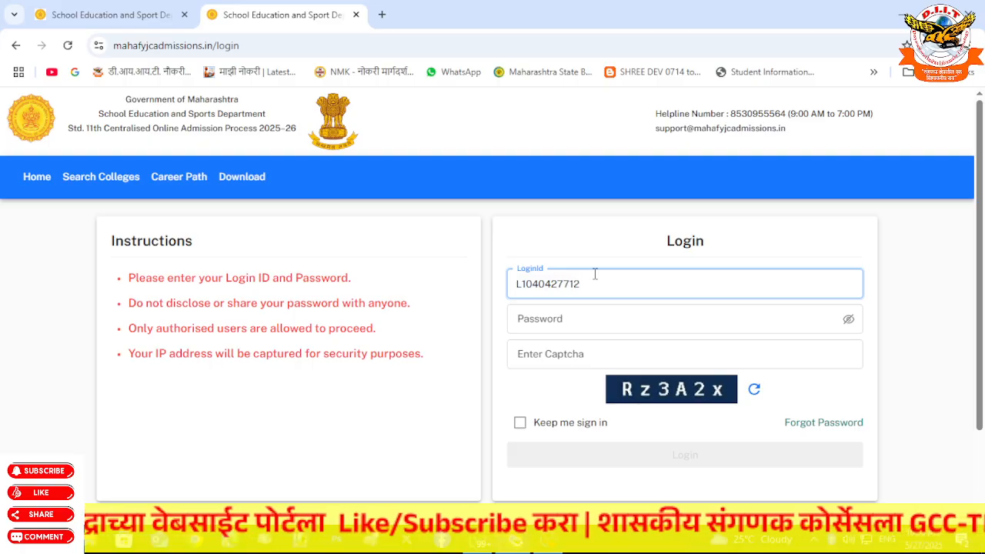
# - Enter the account password and the captcha, then sign in
pyautogui.press('Tab')
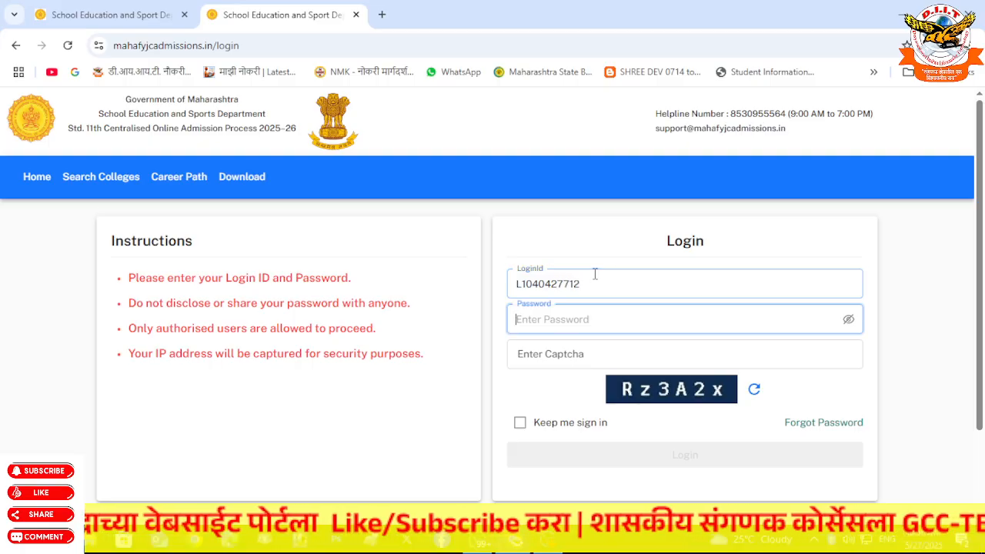
pyautogui.write('•')
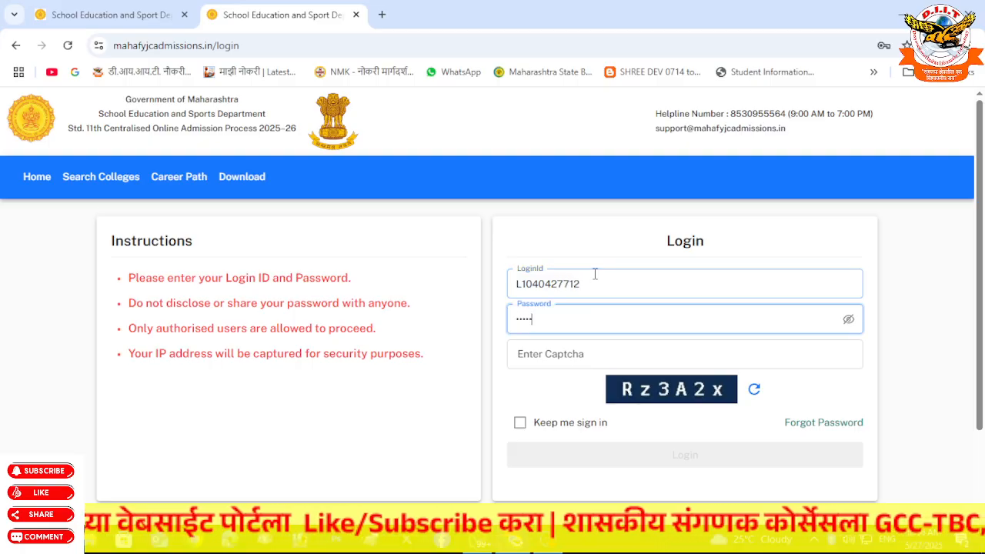
pyautogui.write('••••••••')
pyautogui.press('Tab')
pyautogui.press('Tab')
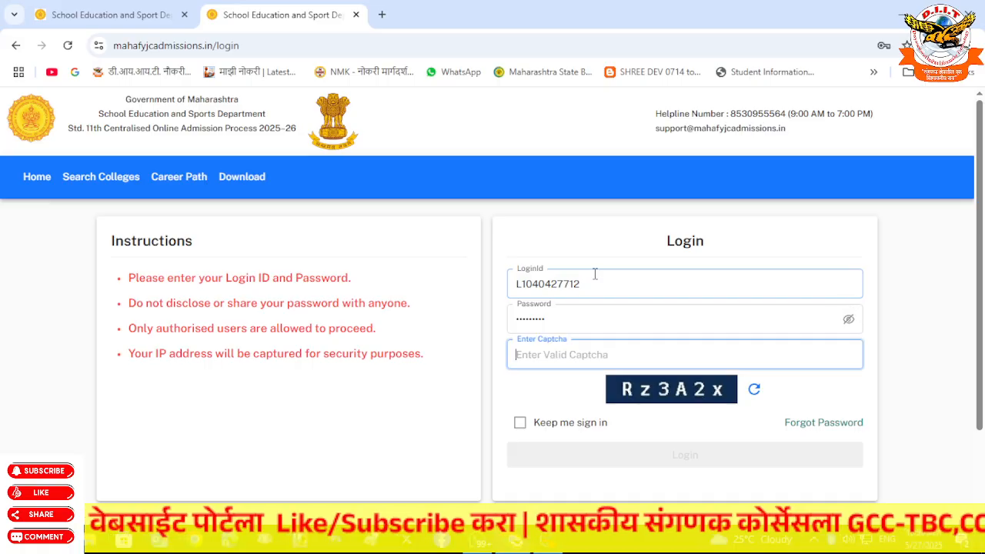
pyautogui.write('Rz3A')
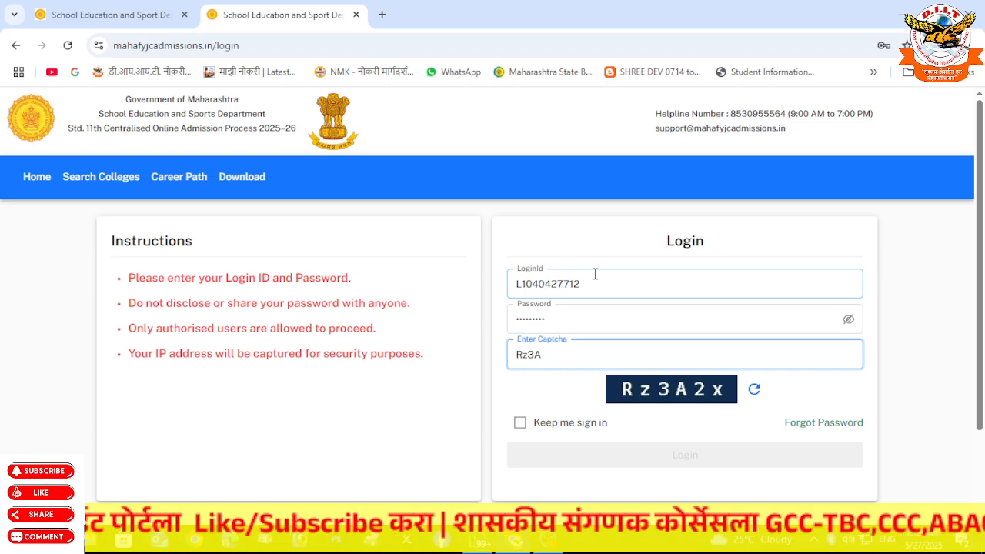
pyautogui.write('2x')
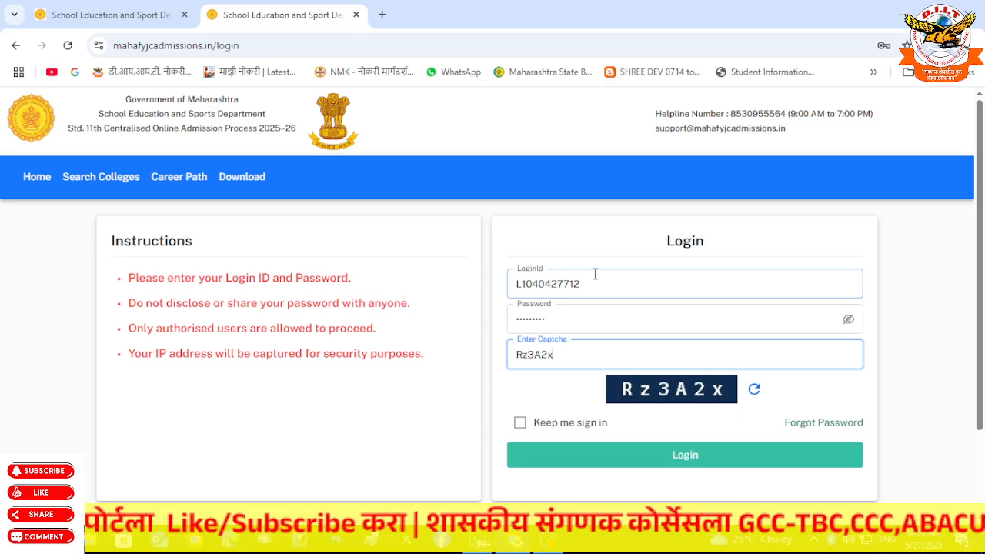
pyautogui.click(664, 455)
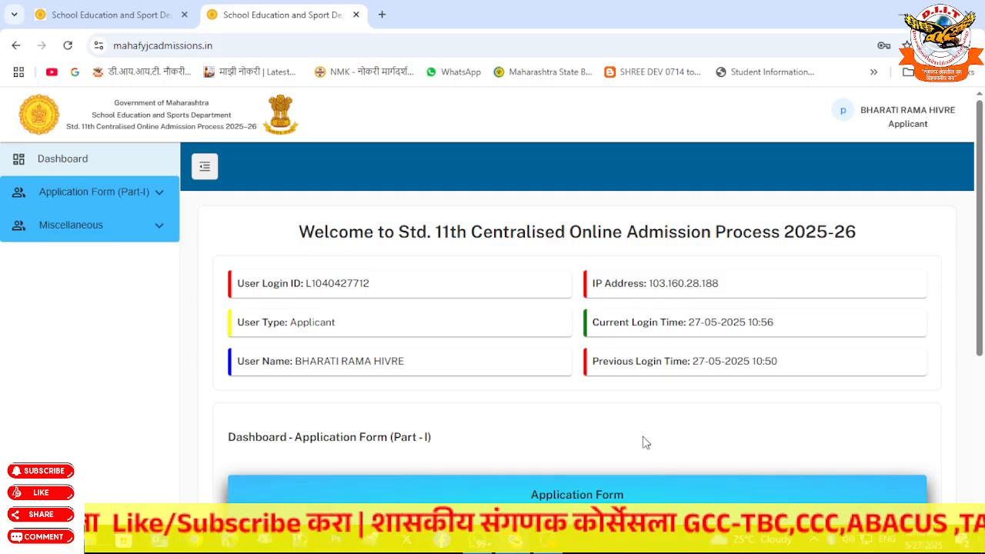
# - Highlight the User Login ID and User Name lines on the applicant dashboard
pyautogui.moveTo(234, 289); pyautogui.dragTo(379, 289)
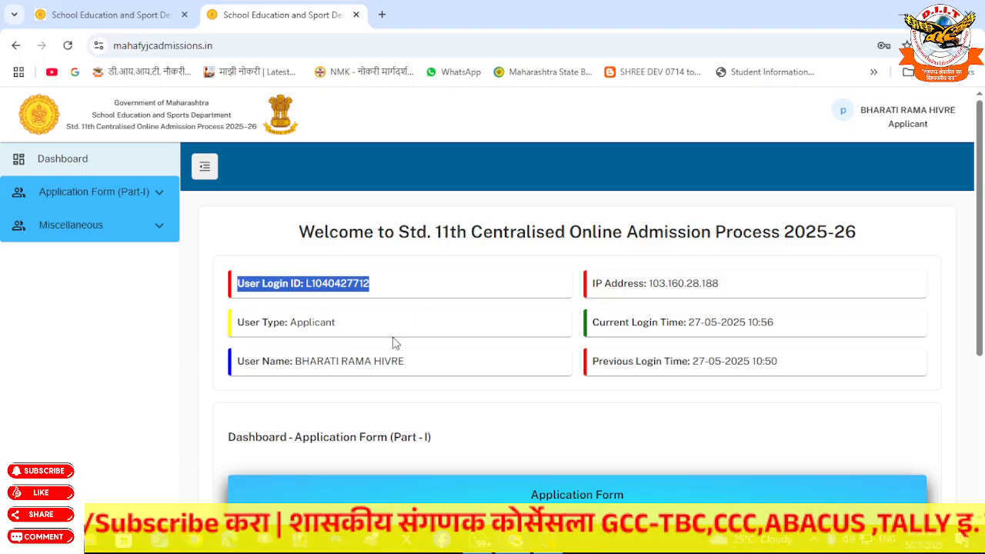
pyautogui.moveTo(236, 361); pyautogui.dragTo(438, 367)
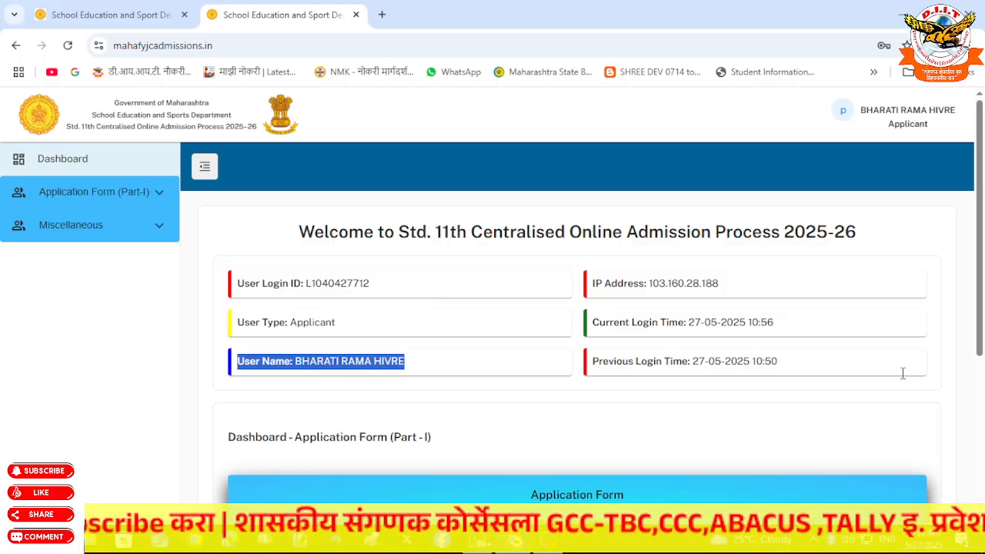
pyautogui.moveTo(978, 332); pyautogui.dragTo(979, 392)
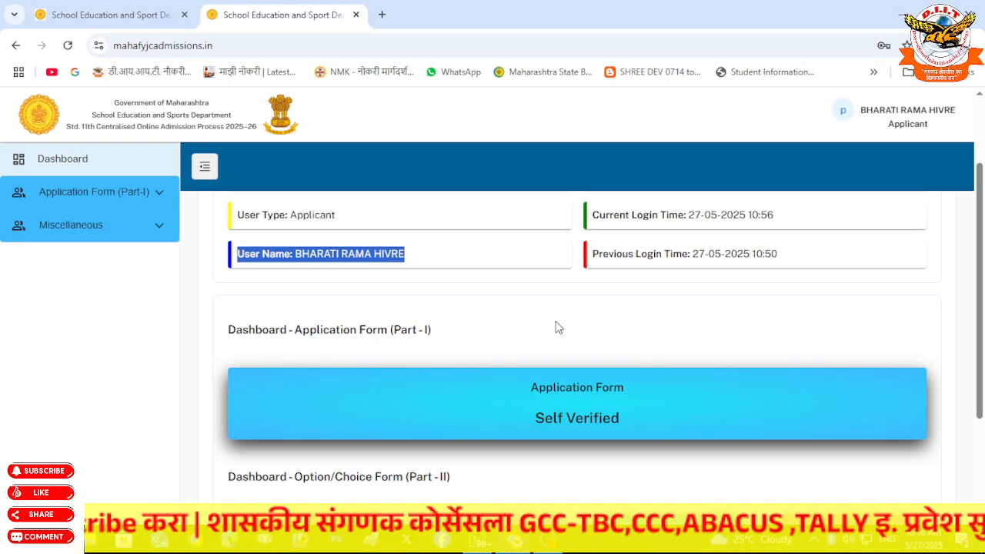
# - Expand Application Form (Part-I), look through Registration Details, then open Personal Details
pyautogui.click(108, 196)
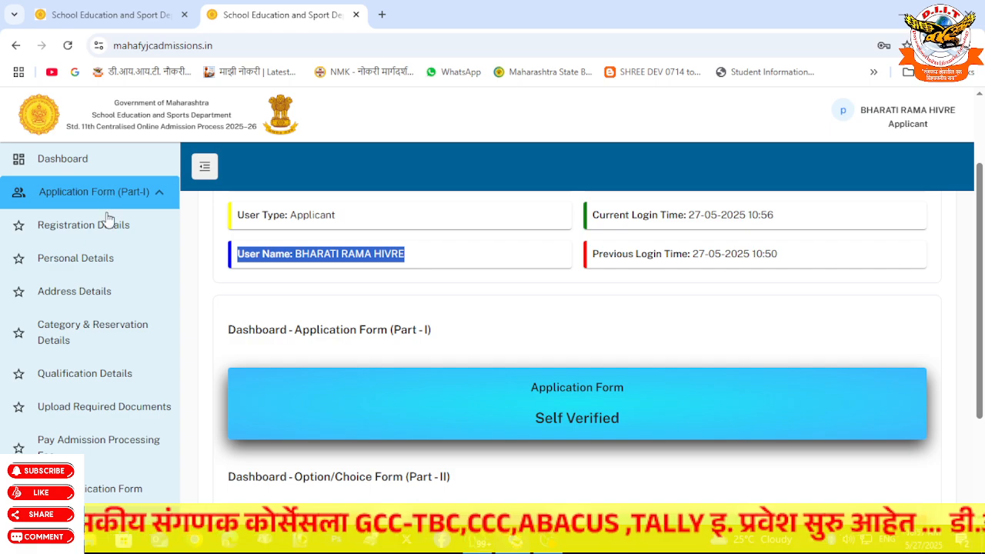
pyautogui.click(101, 226)
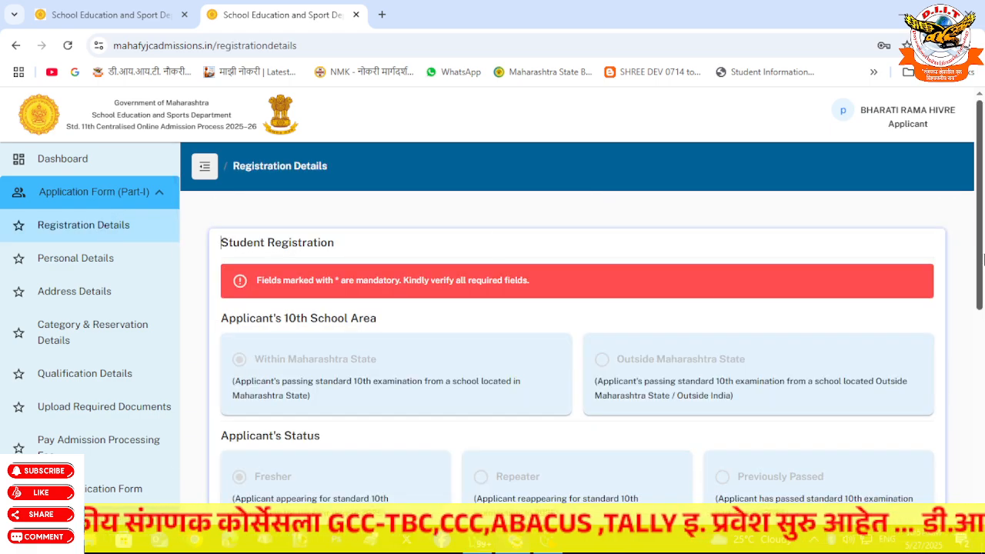
pyautogui.moveTo(979, 266); pyautogui.dragTo(982, 469)
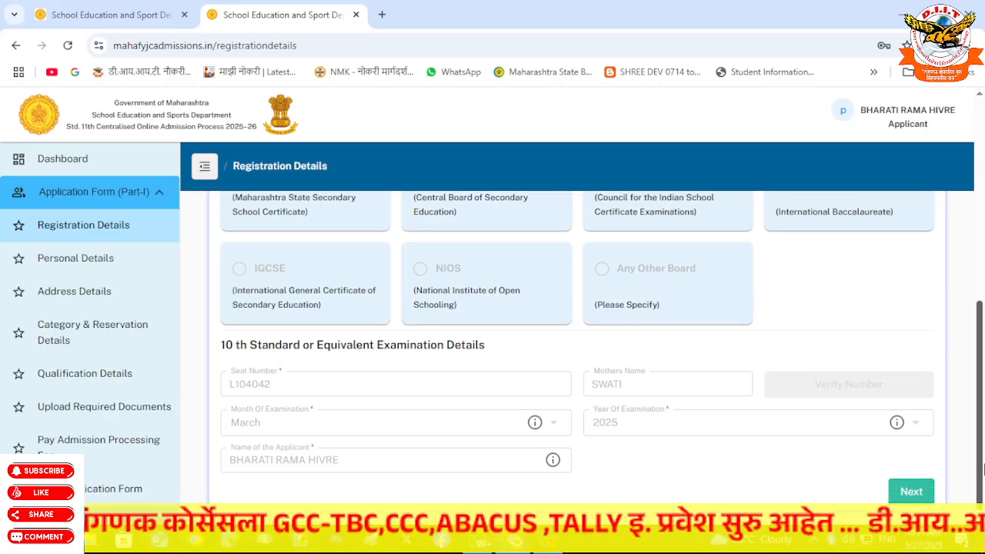
pyautogui.click(98, 271)
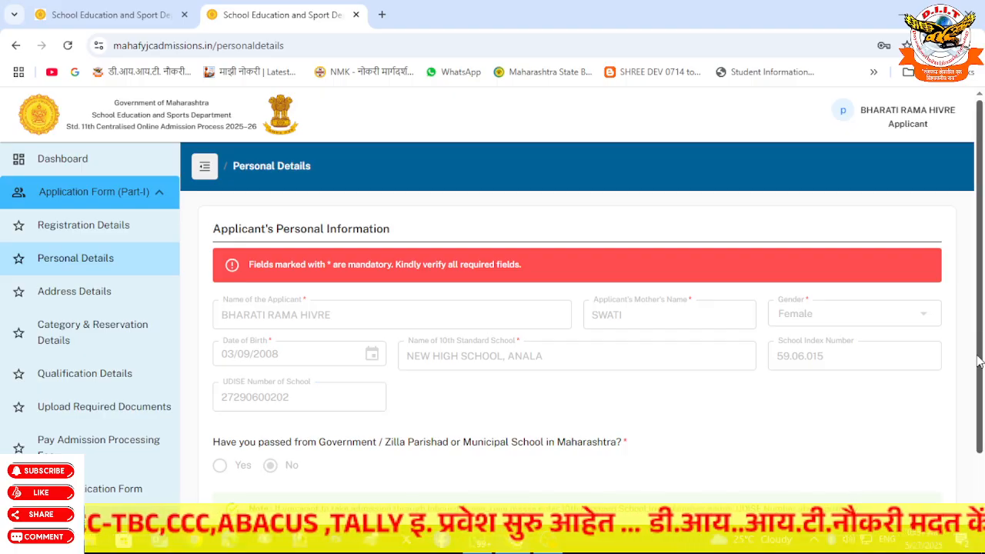
# - Read through Category & Reservation Details to the bottom, then open Qualification Details
pyautogui.click(75, 337)
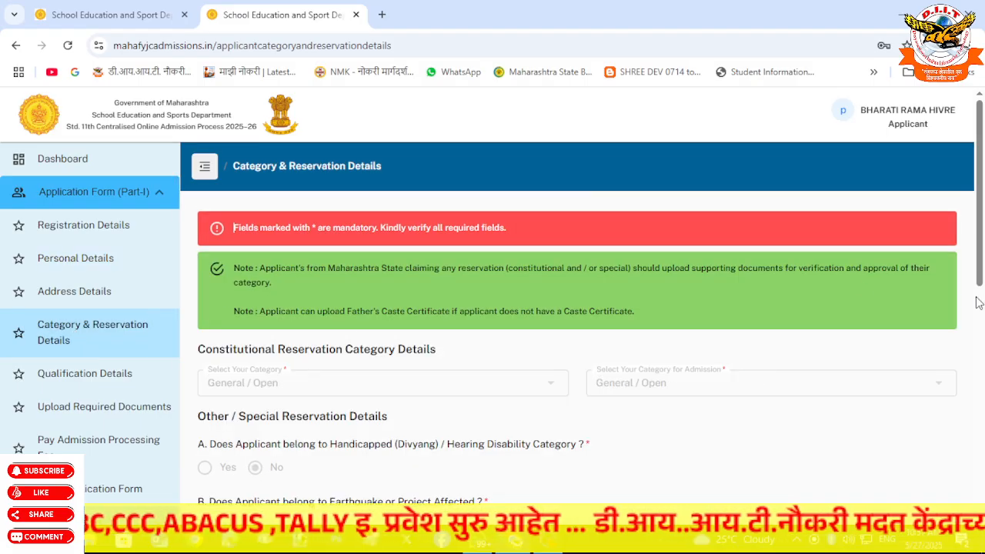
pyautogui.moveTo(981, 268); pyautogui.dragTo(980, 323)
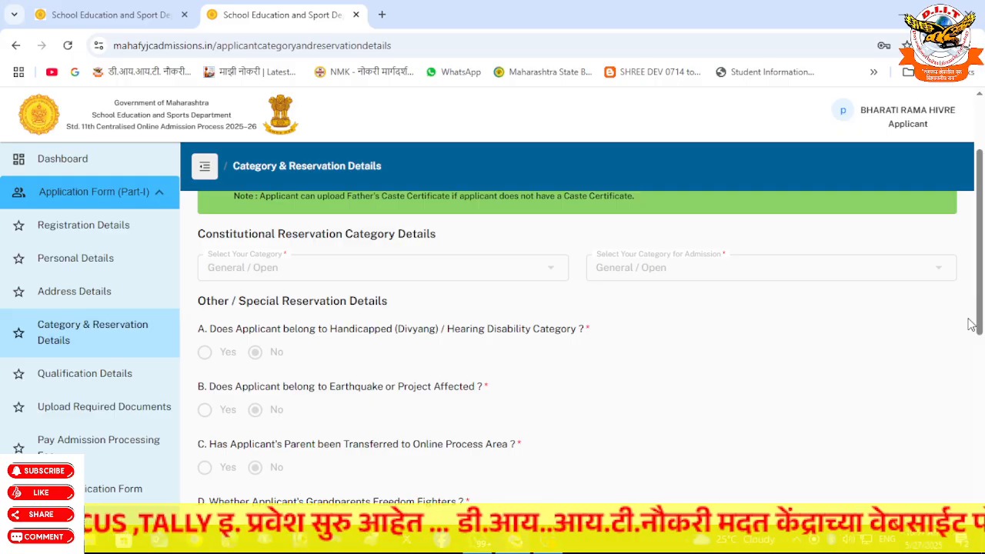
pyautogui.moveTo(980, 323)
pyautogui.mouseDown()
pyautogui.moveTo(982, 434)
pyautogui.moveTo(977, 300)
pyautogui.moveTo(977, 316)
pyautogui.mouseUp()
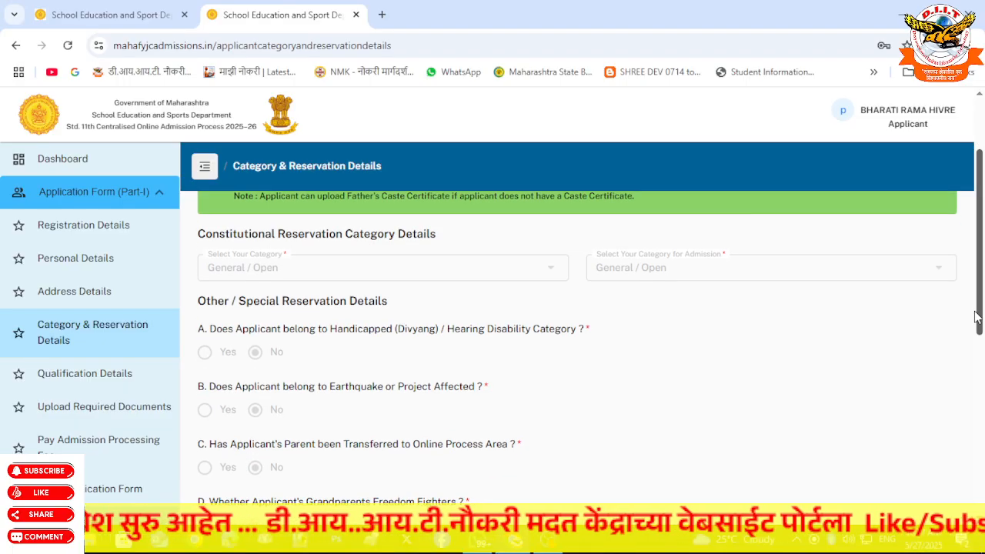
pyautogui.moveTo(976, 317); pyautogui.dragTo(977, 375)
pyautogui.moveTo(977, 378); pyautogui.dragTo(965, 493)
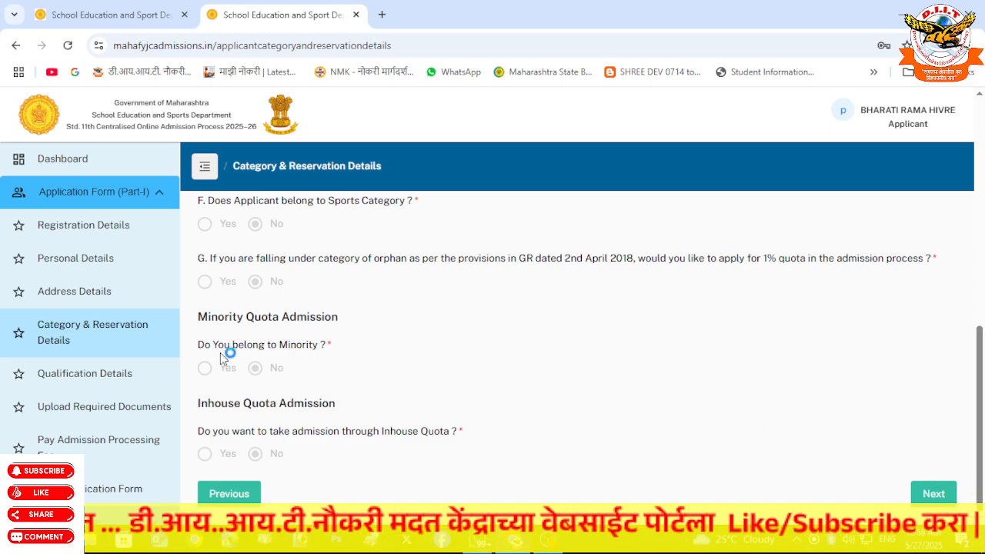
pyautogui.click(97, 374)
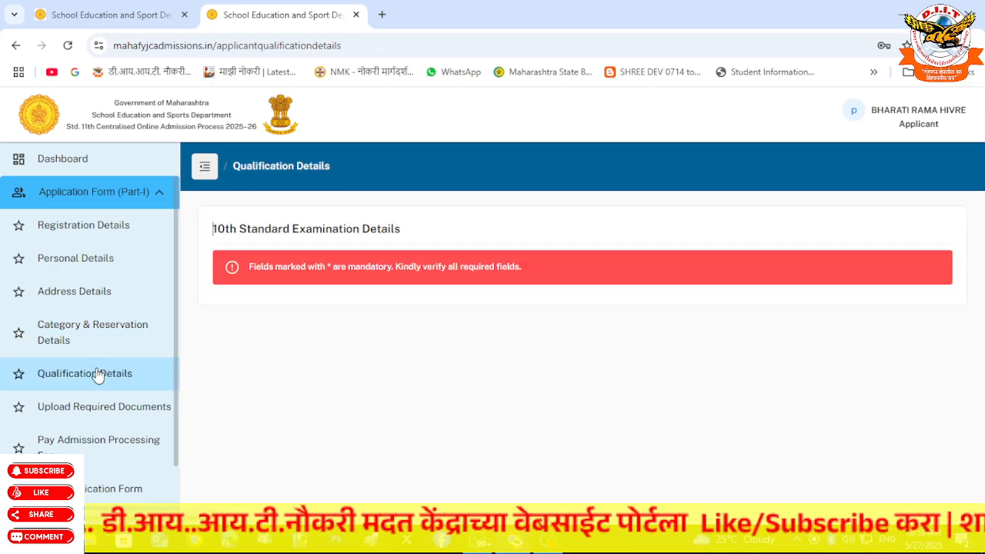
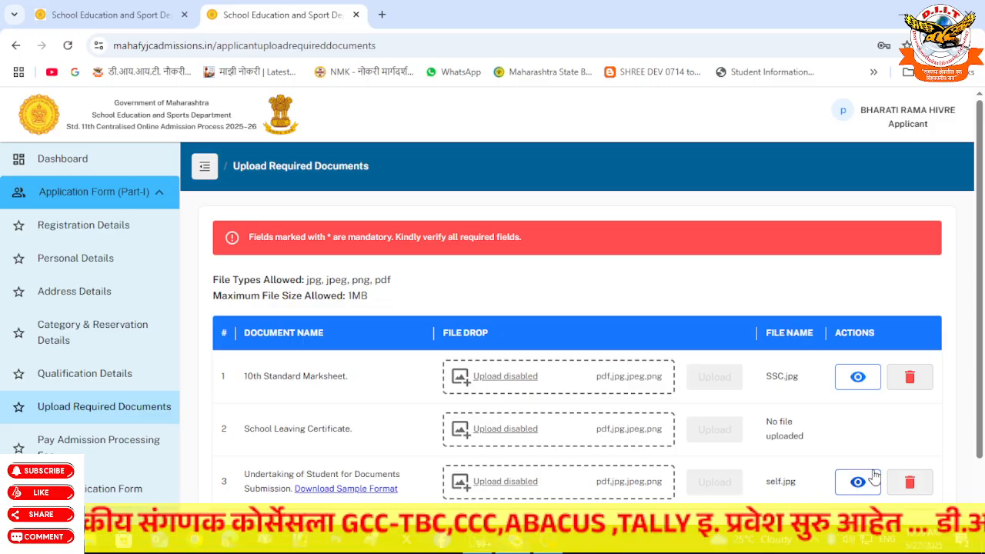
# - Save the uploaded documents and continue to the Pay Admission Processing Fee page
pyautogui.scroll(-2, 979, 264)
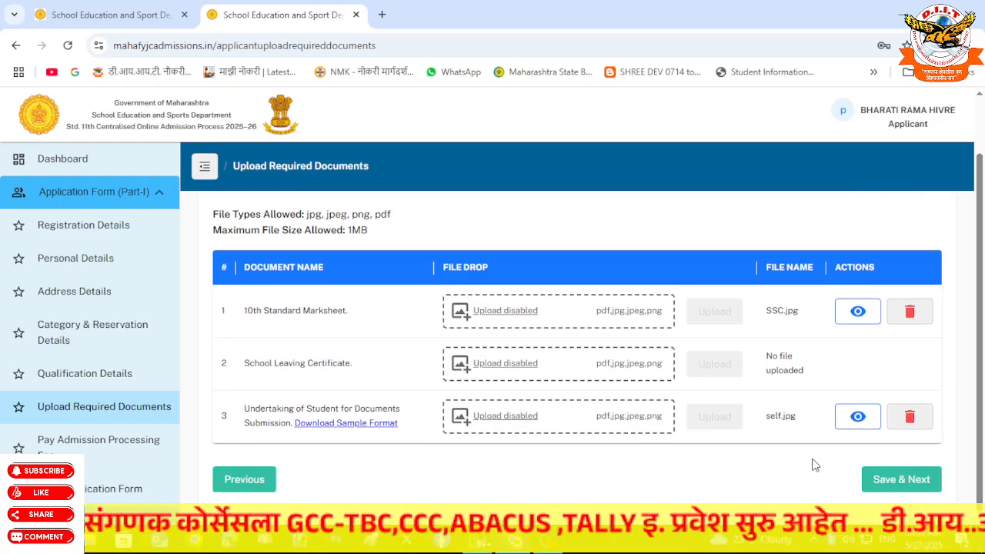
pyautogui.click(922, 485)
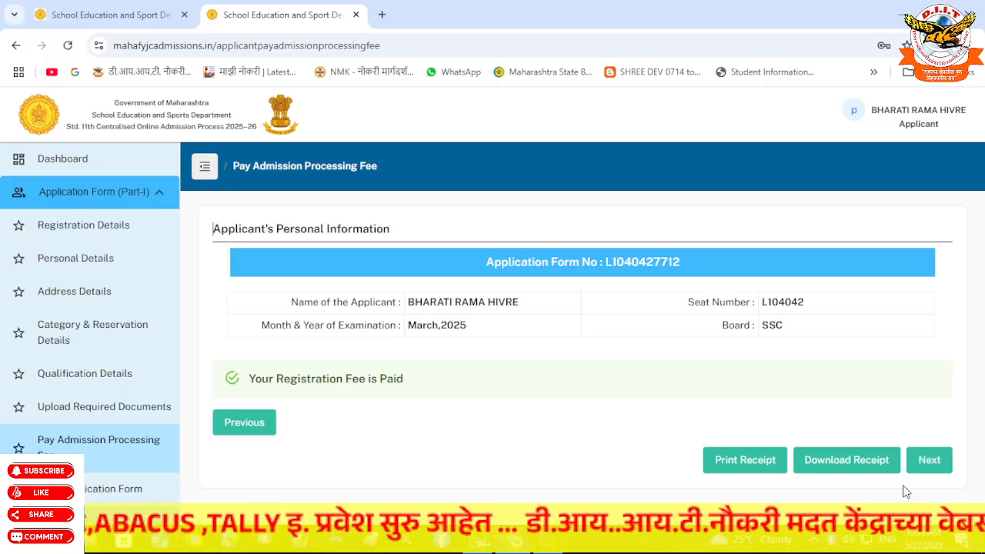
# - Preview the registration fee receipt, cancel printing, and continue to the Lock Application Form page
pyautogui.click(762, 459)
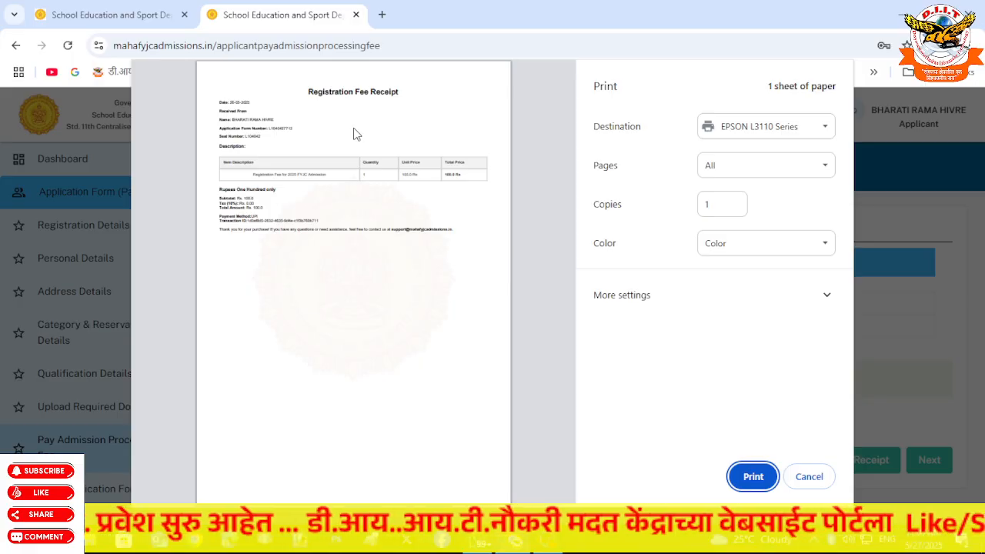
pyautogui.click(808, 476)
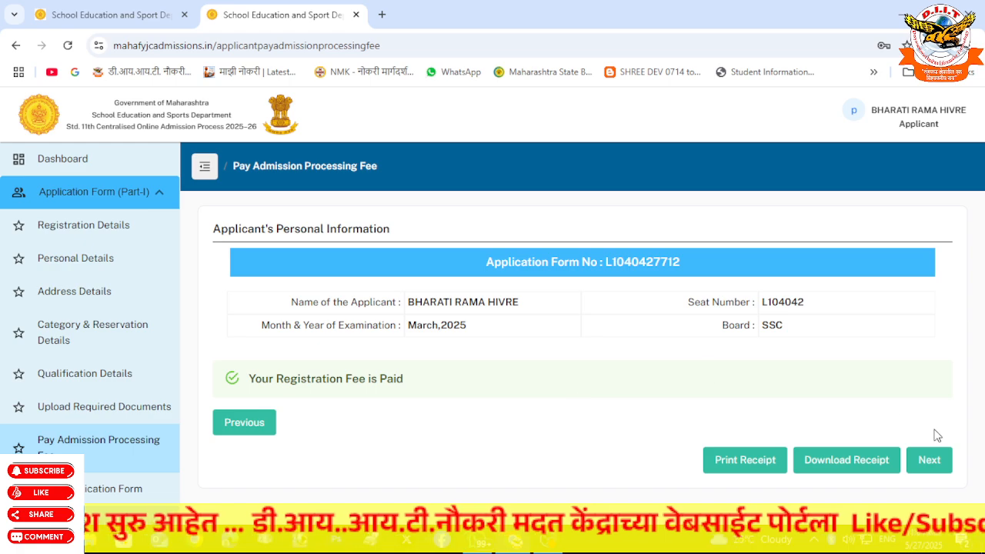
pyautogui.click(940, 466)
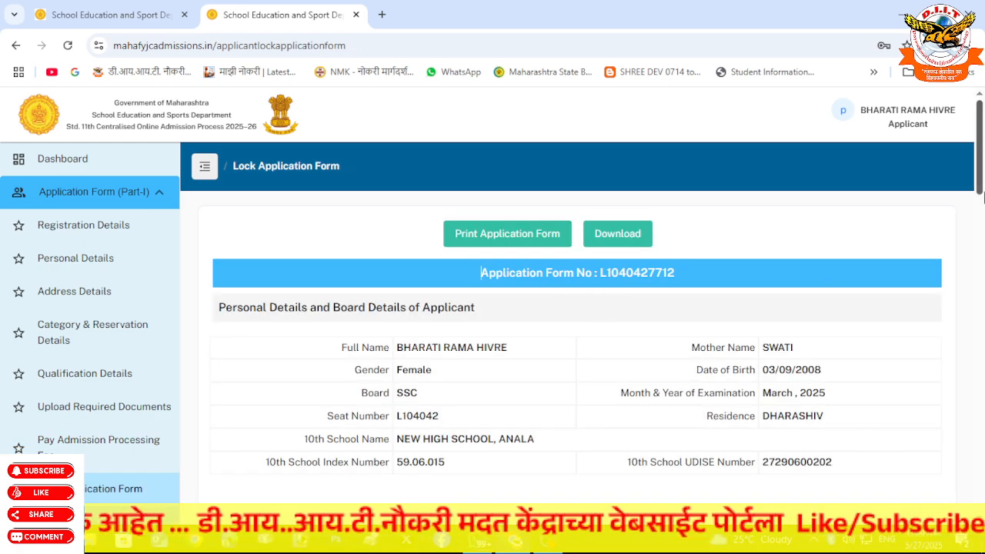
pyautogui.moveTo(980, 181); pyautogui.dragTo(980, 192)
pyautogui.moveTo(343, 275); pyautogui.dragTo(755, 389)
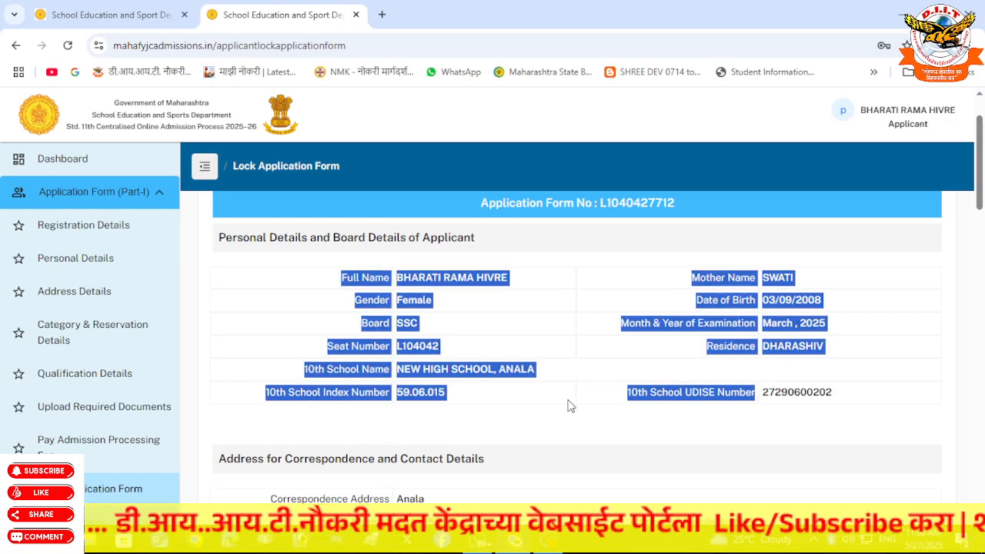
pyautogui.moveTo(973, 214); pyautogui.dragTo(981, 511)
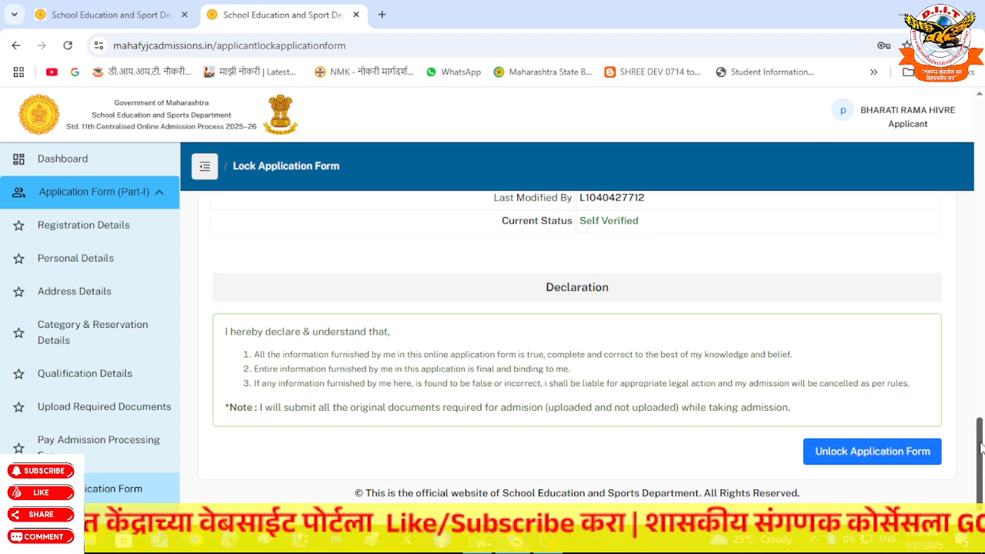
pyautogui.moveTo(981, 449); pyautogui.dragTo(965, 123)
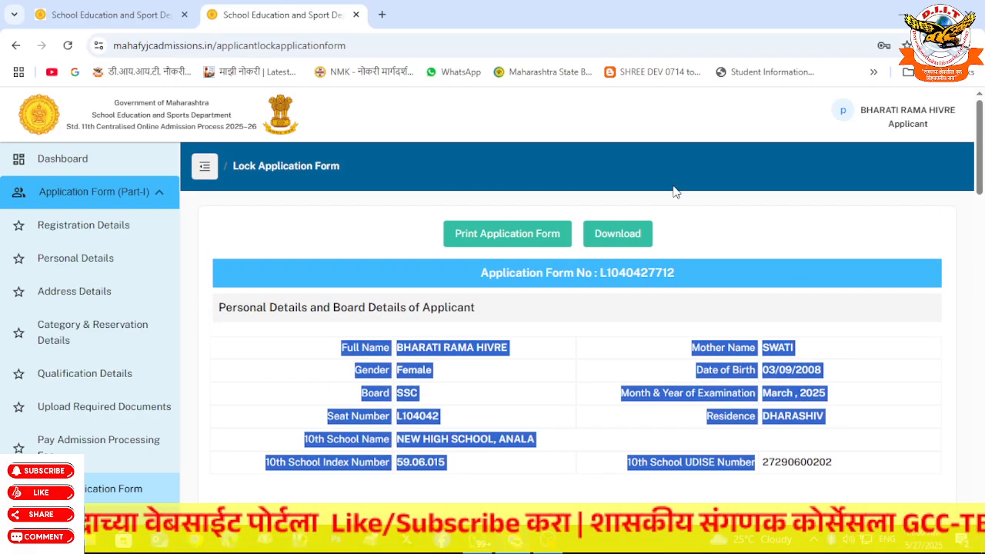
# - Return to the dashboard and toggle the Application Form and Miscellaneous (Grievance) sidebar groups
pyautogui.click(65, 163)
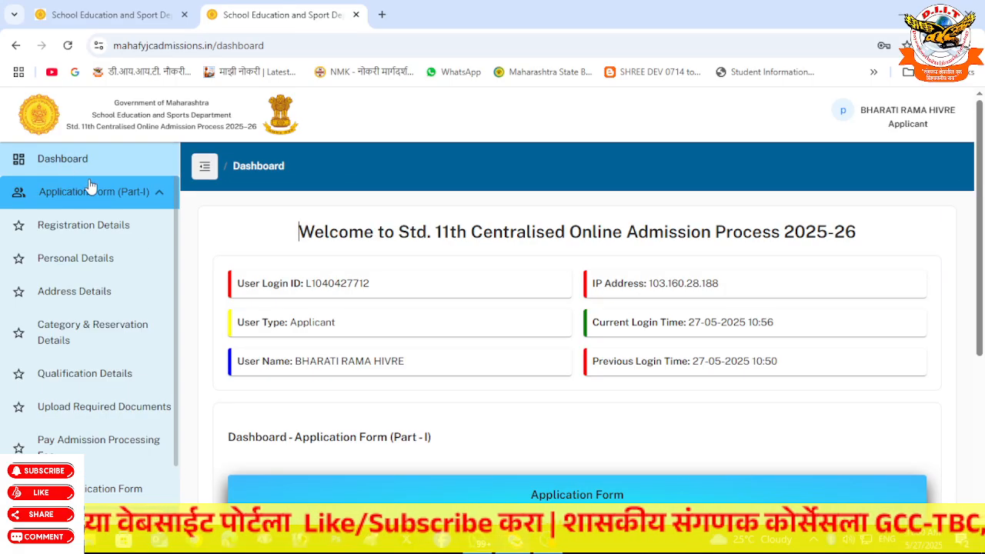
pyautogui.click(97, 196)
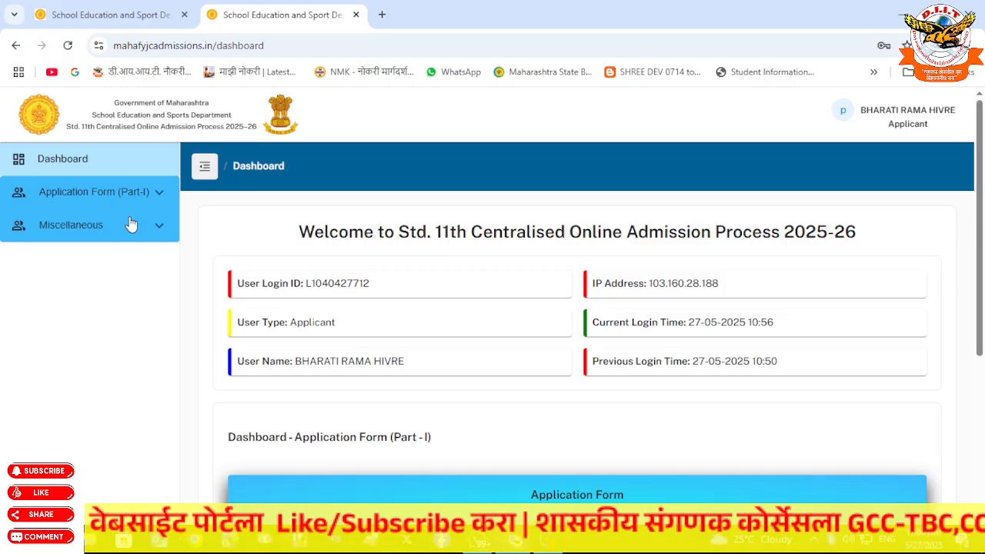
pyautogui.click(127, 229)
pyautogui.click(131, 189)
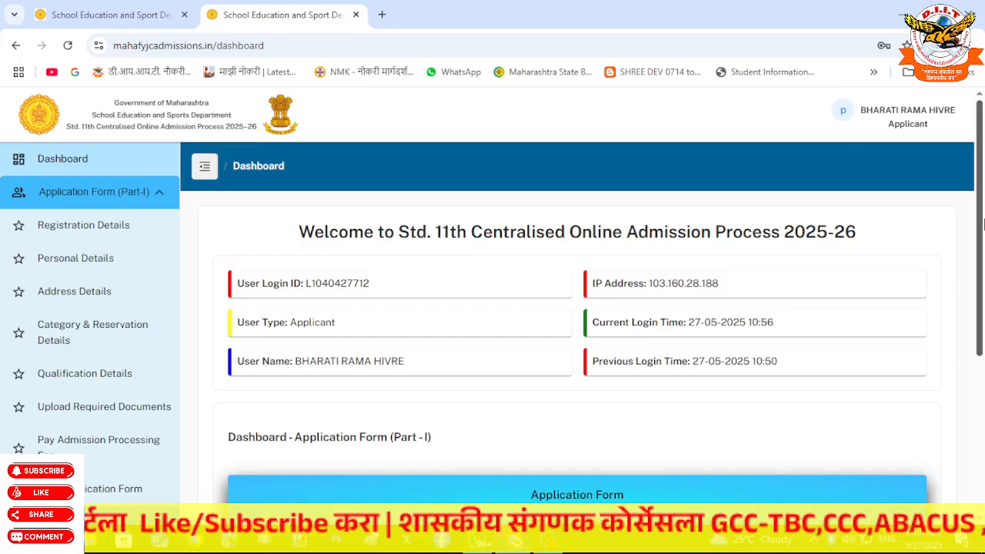
pyautogui.click(111, 194)
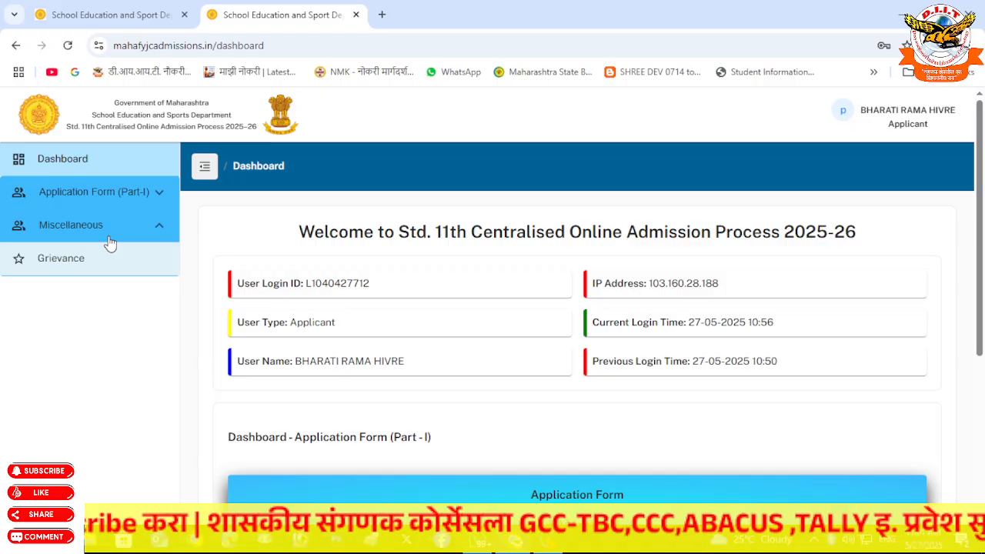
pyautogui.click(118, 237)
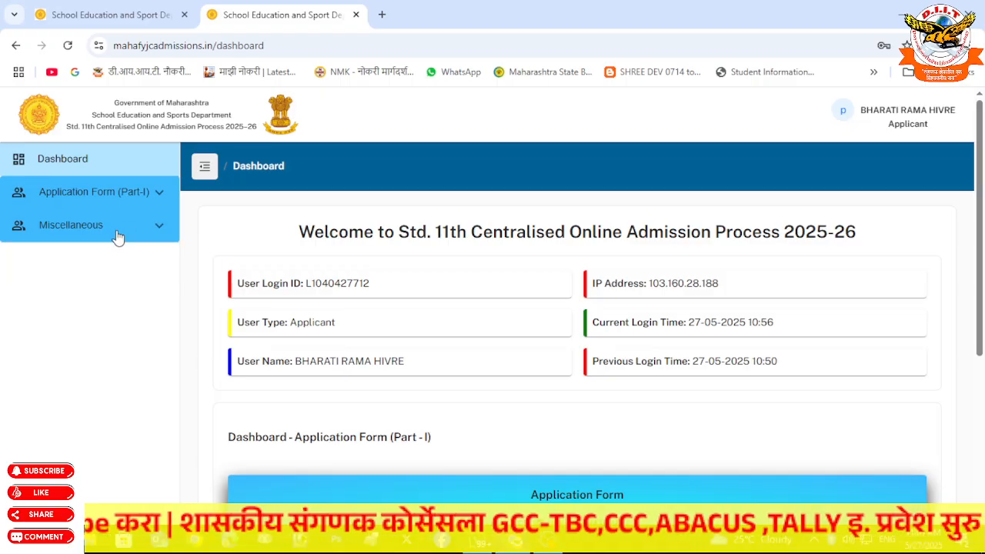
pyautogui.click(118, 239)
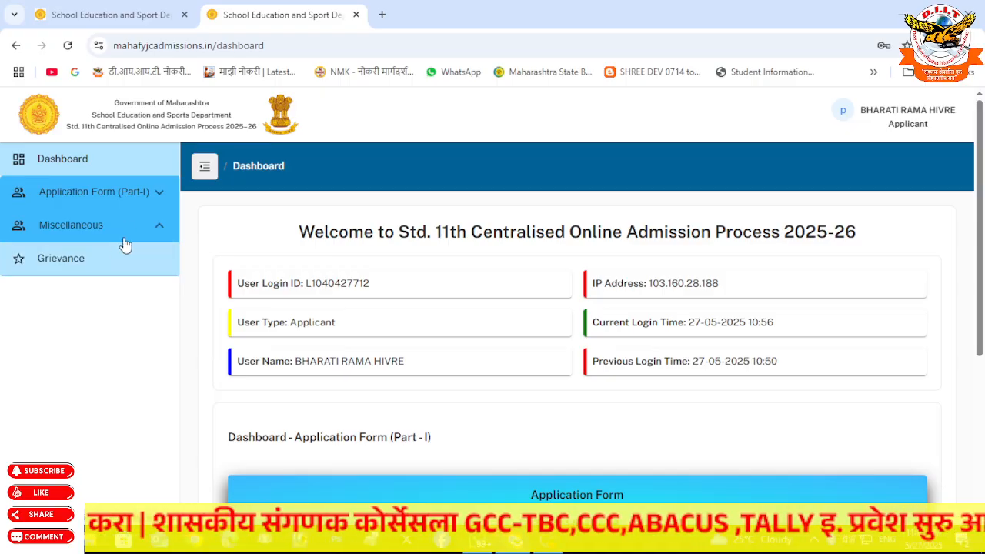
# - Check the Part-I Self Verified status card and bring up the applicant's account options
pyautogui.moveTo(975, 219); pyautogui.dragTo(975, 405)
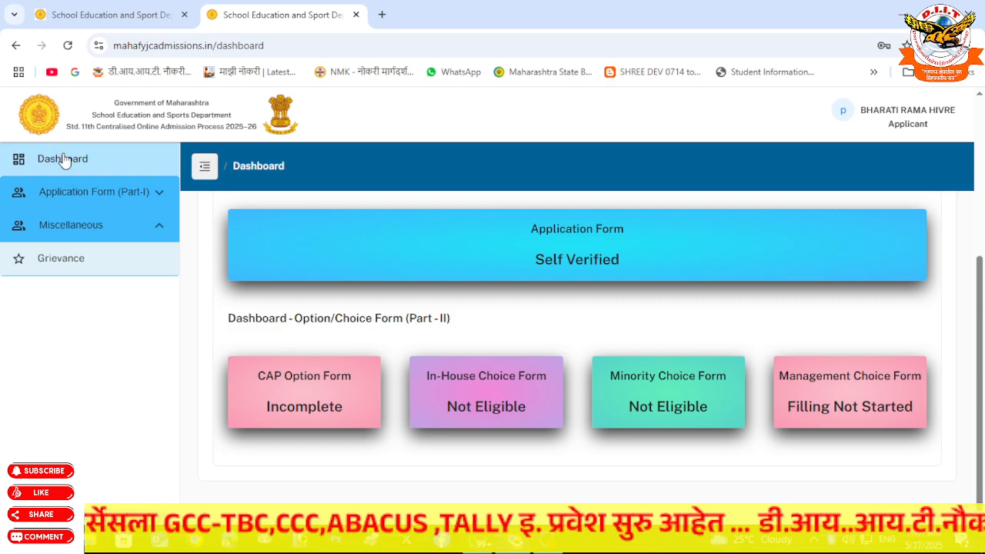
pyautogui.moveTo(978, 285); pyautogui.dragTo(981, 125)
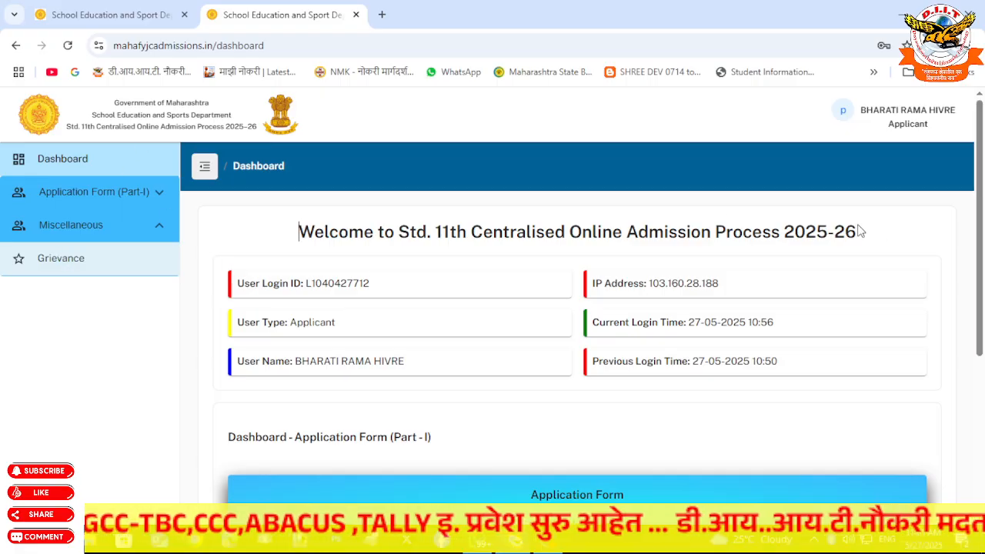
pyautogui.click(911, 125)
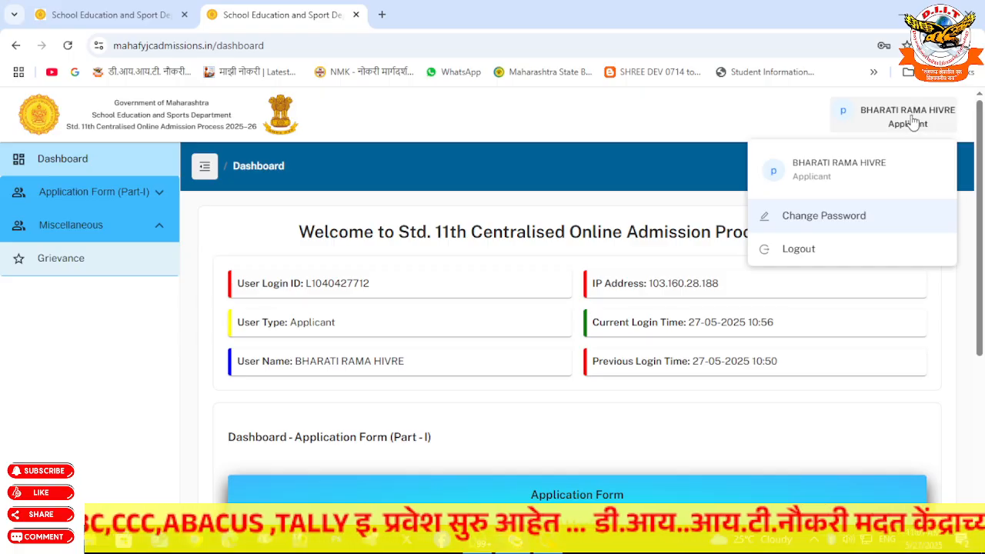
# - Log out and read the full registration notification on the public landing page
pyautogui.click(813, 250)
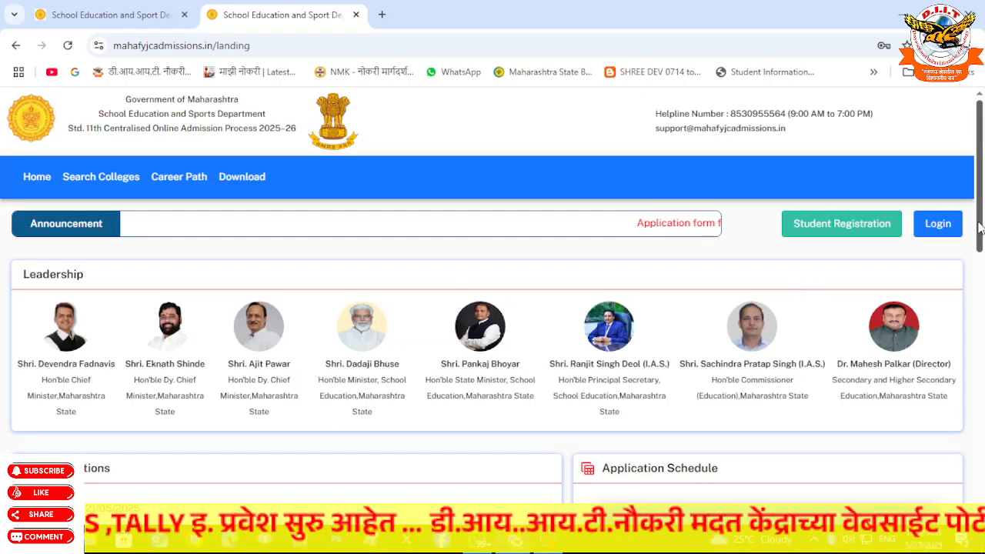
pyautogui.scroll(-4, 981, 331)
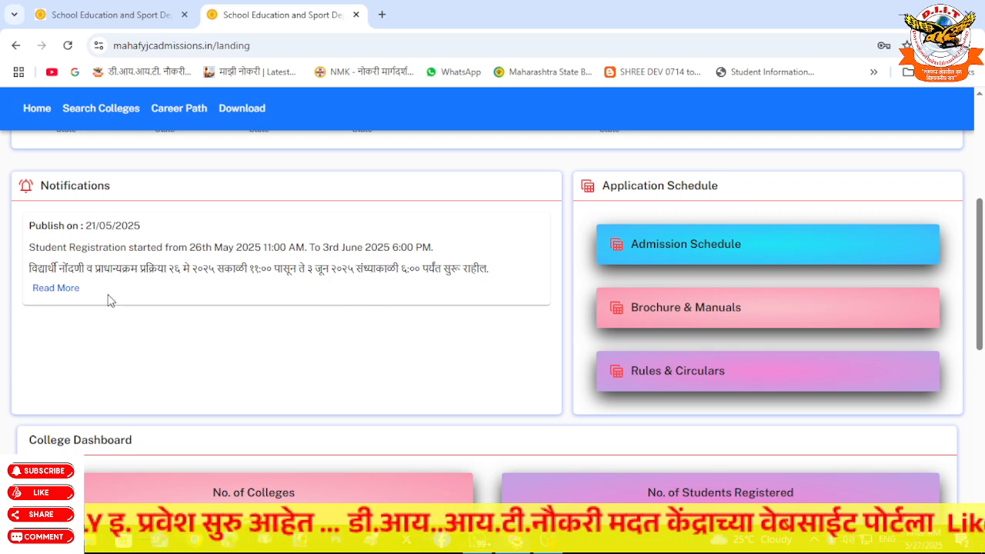
pyautogui.click(58, 290)
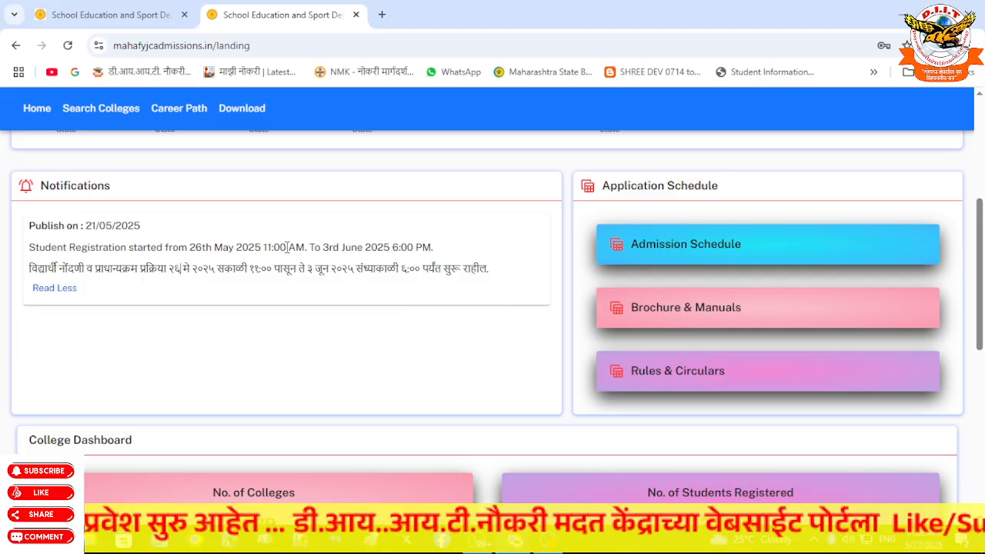
pyautogui.moveTo(980, 300); pyautogui.dragTo(981, 194)
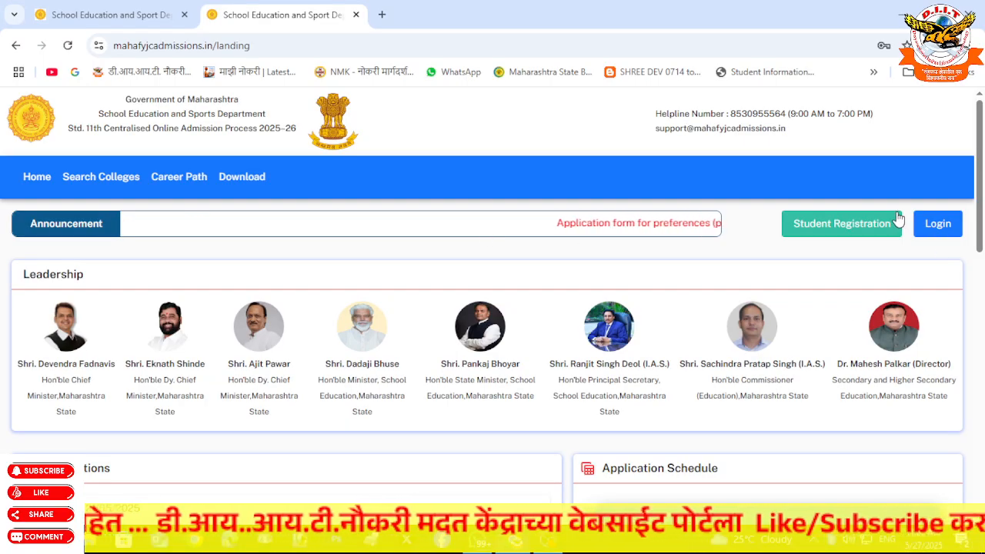
# - Browse Download and Career Path, then view the Search Colleges form's Stream and Medium choices
pyautogui.click(234, 179)
pyautogui.click(185, 180)
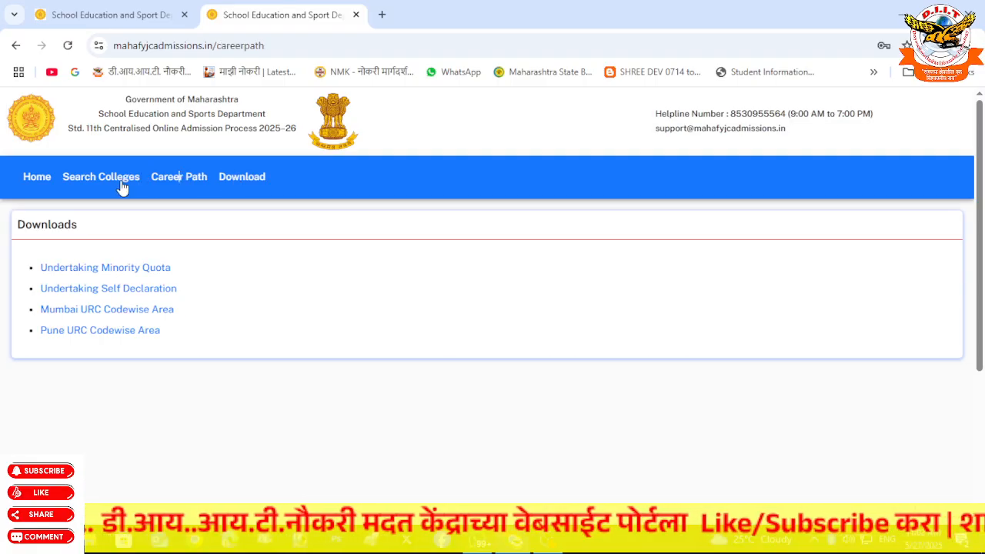
pyautogui.click(69, 179)
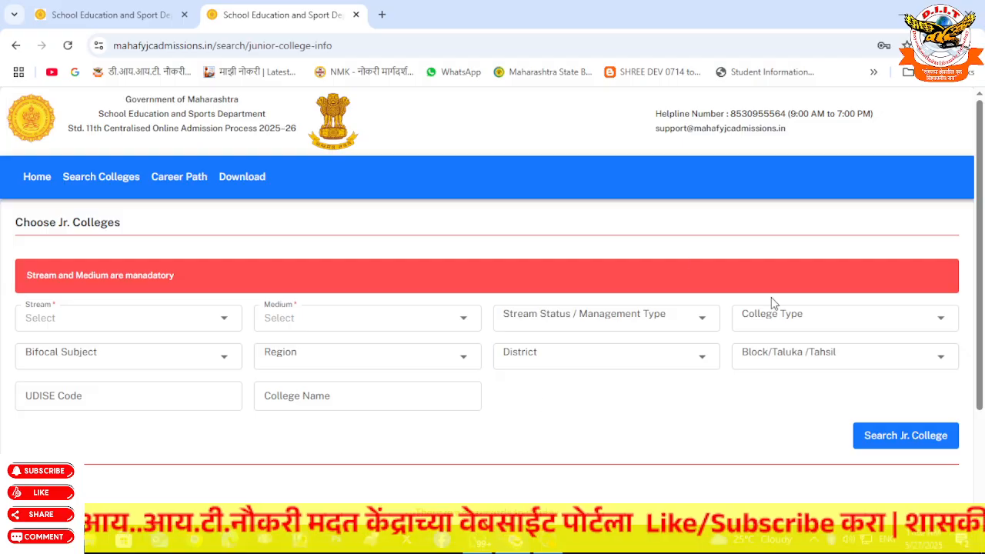
pyautogui.click(133, 323)
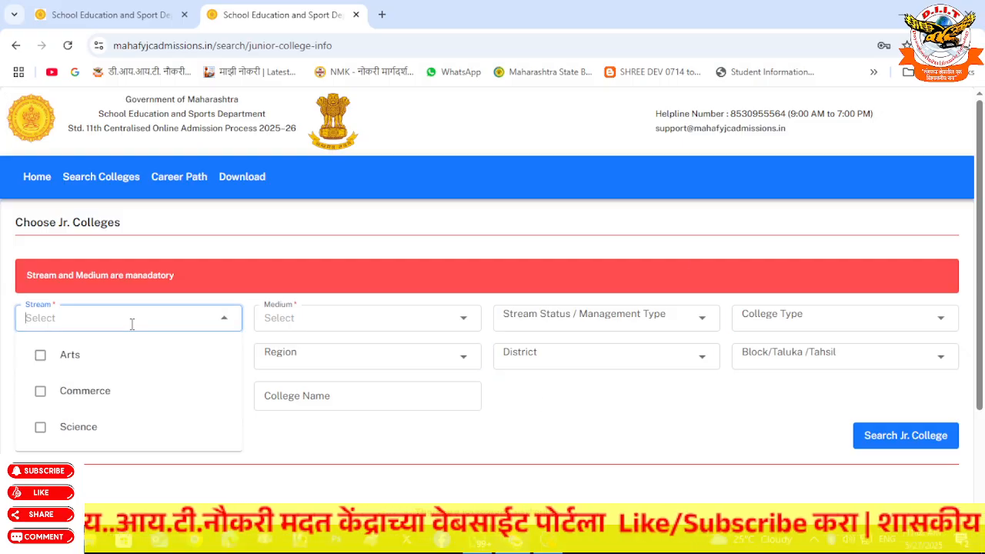
pyautogui.click(321, 315)
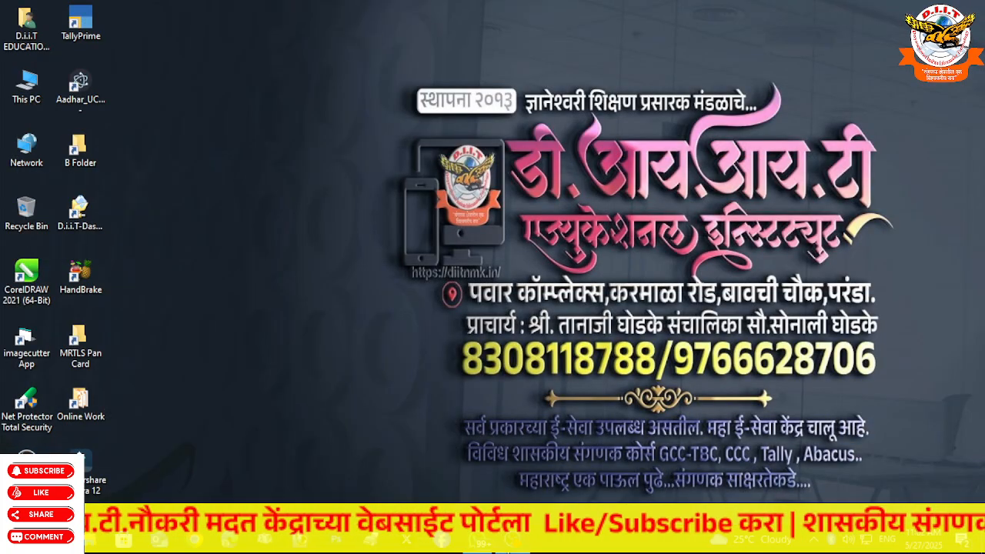
pyautogui.click(513, 540)
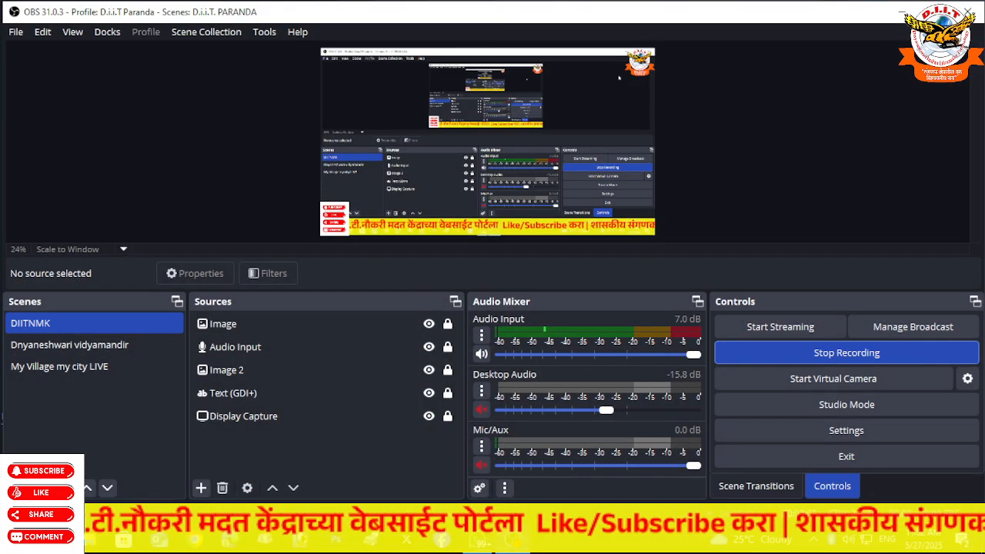